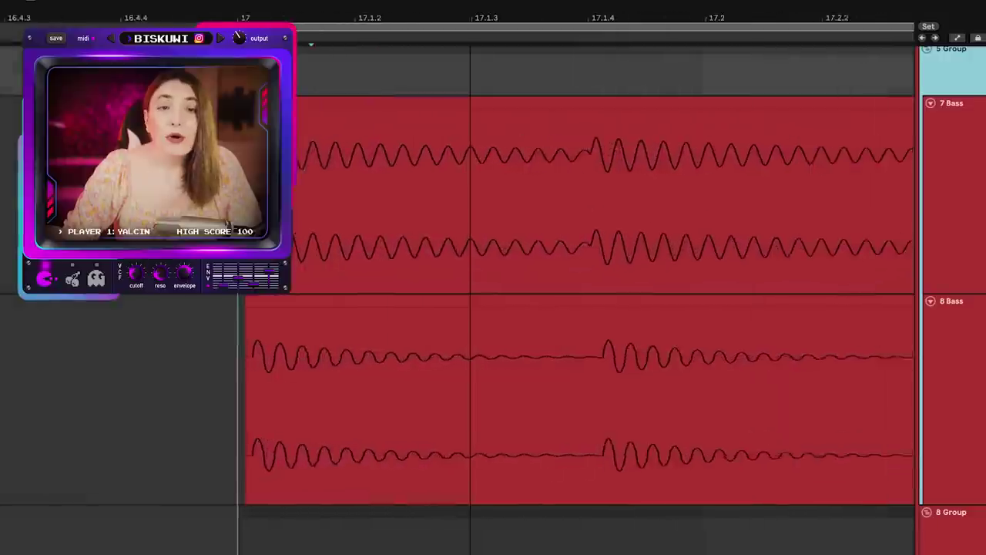
Step: Zoom in around bar 17 and nudge the 8 Bass clip earlier to phase-align with 7 Bass
left_click_drag(493, 16, 596, 13)
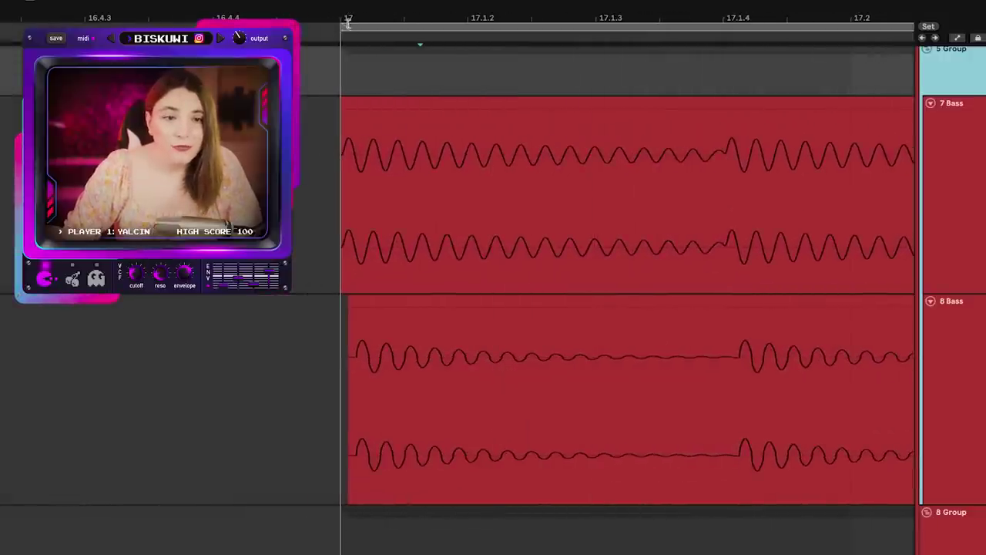
left_click_drag(348, 23, 350, 84)
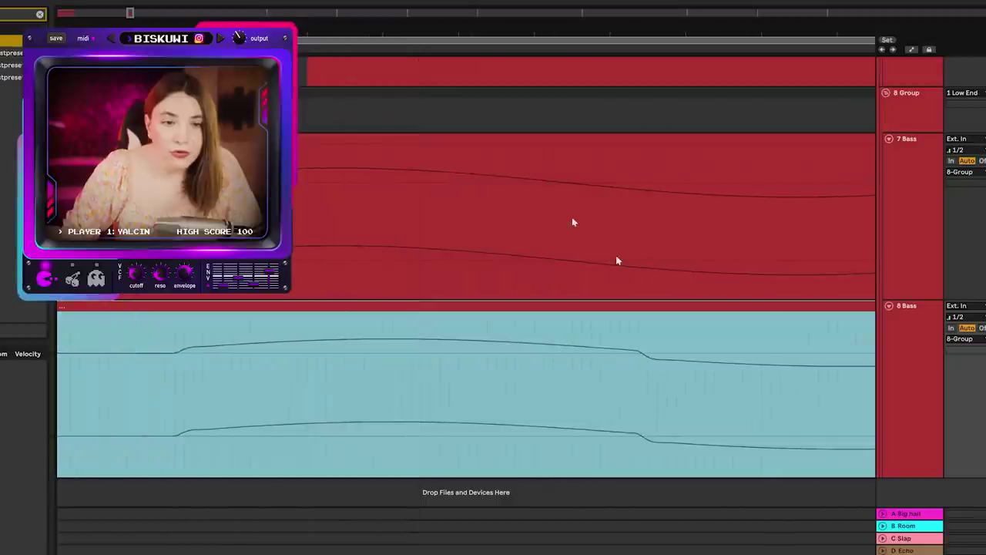
left_click(564, 258)
left_click_drag(670, 307, 585, 307)
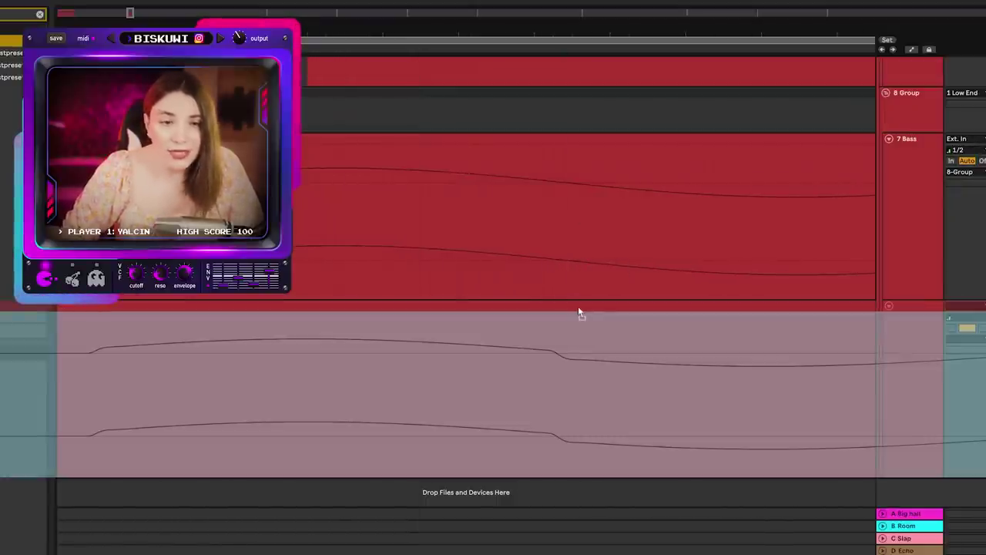
left_click(551, 250)
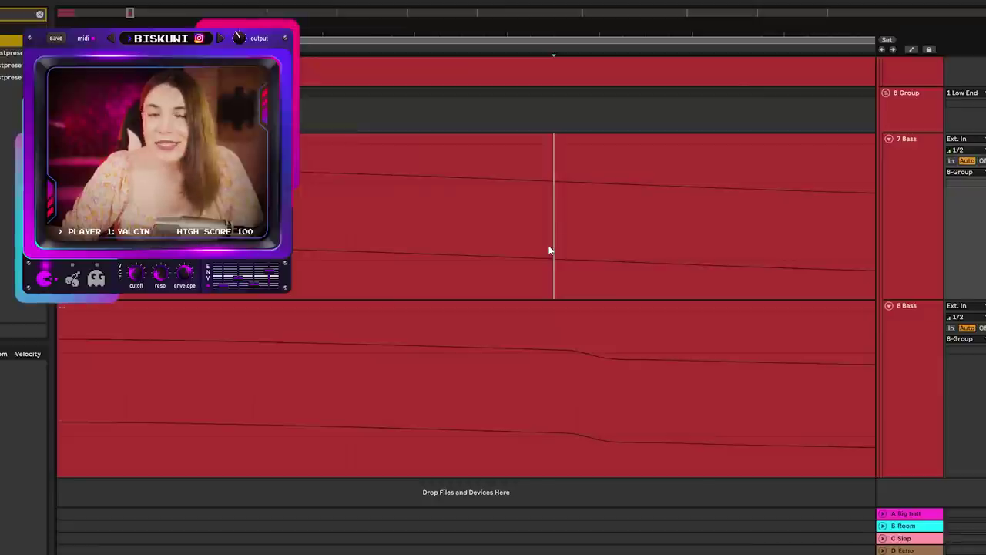
left_click(590, 301)
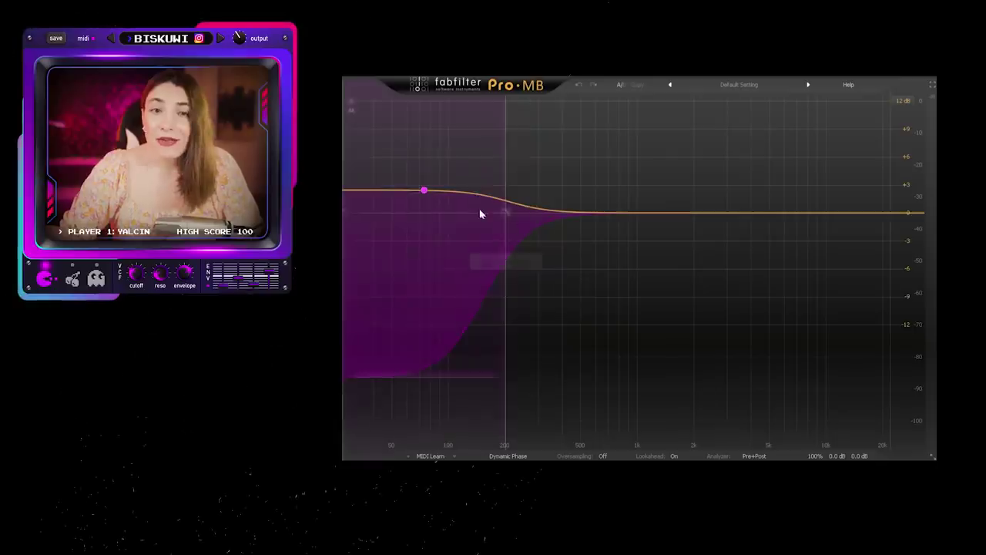
Step: Pull Band 1's crossover in Pro-MB down to about 100.76 Hz
left_click_drag(505, 211, 444, 228)
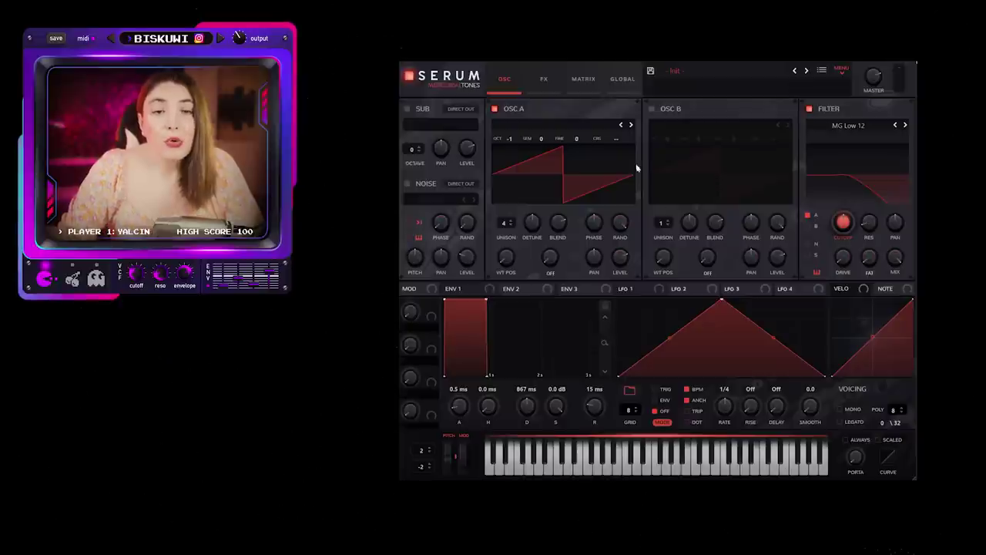
Step: Apply a Process option to OSC A's saw wavetable and load Analog > Basic Shapes into OSC B
left_click(637, 167)
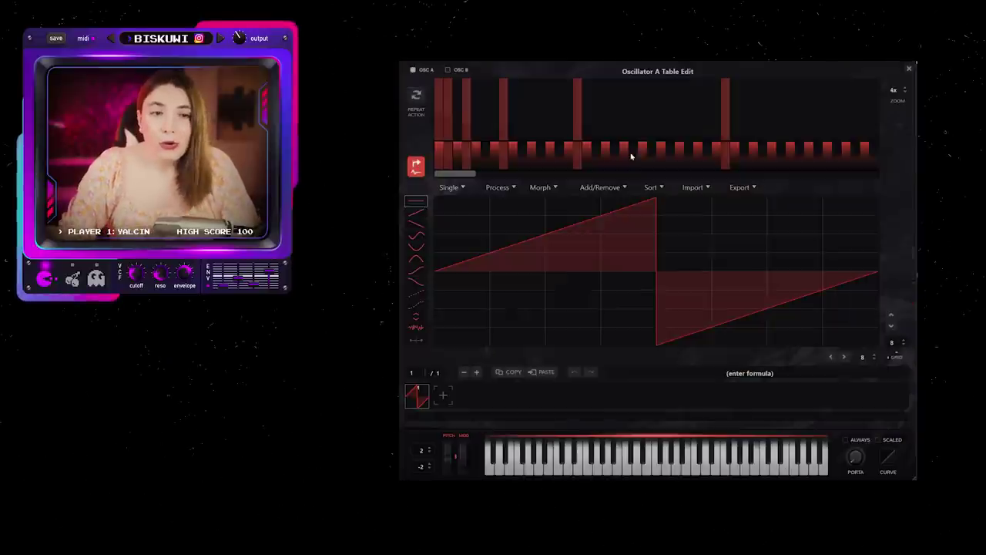
left_click(501, 187)
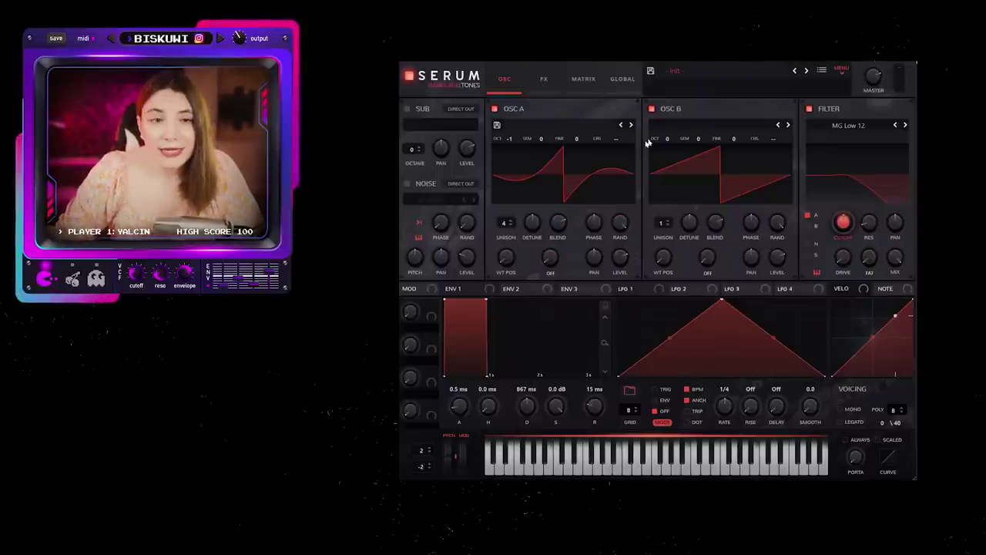
left_click(679, 125)
mouse_move(694, 136)
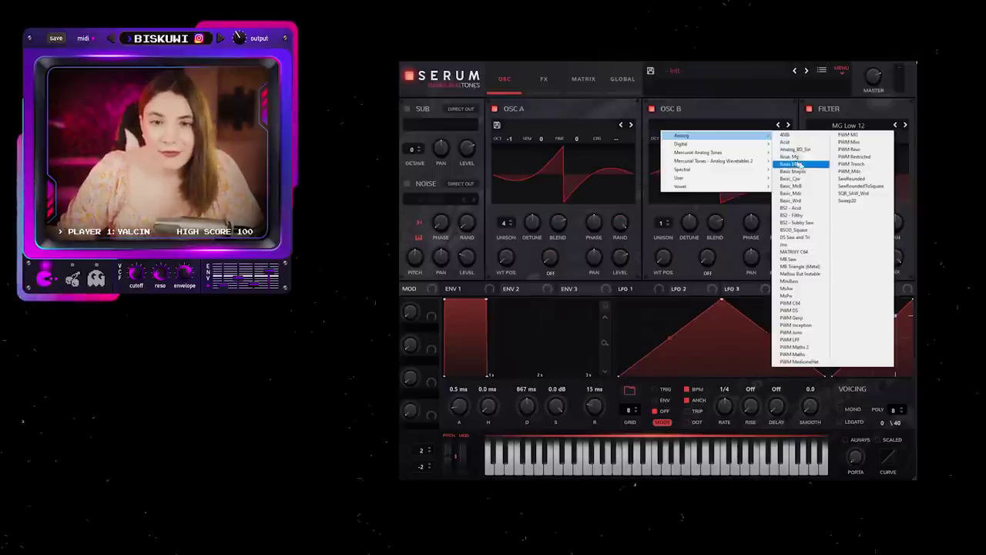
left_click(800, 164)
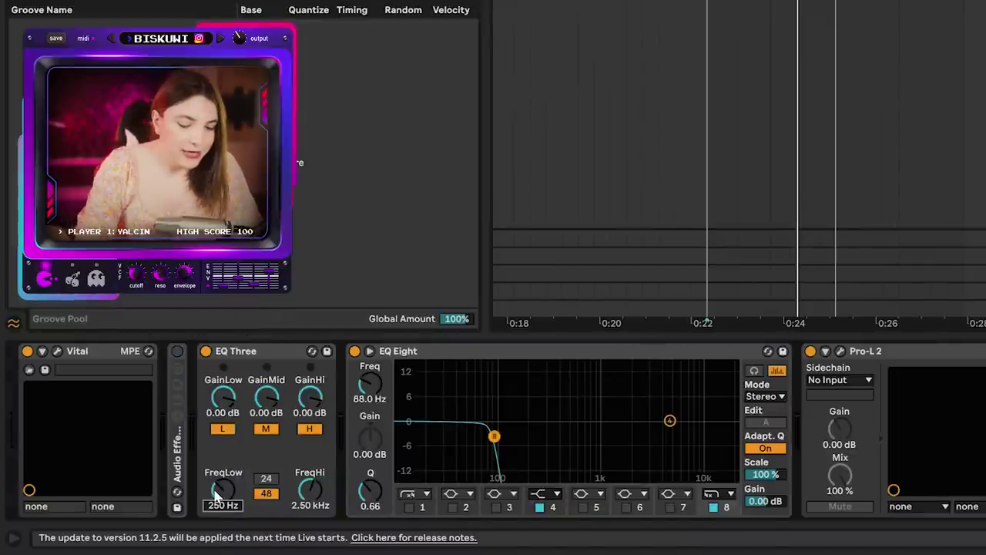
Step: Group EQ Three into a rack with a High chain and a second chain named Low
key("ctrl+g")
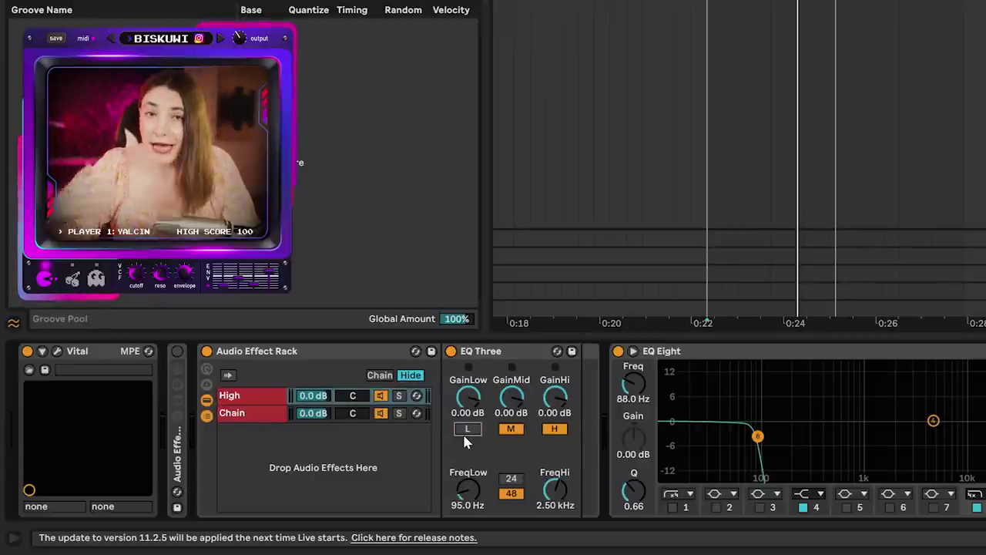
key("ctrl+r")
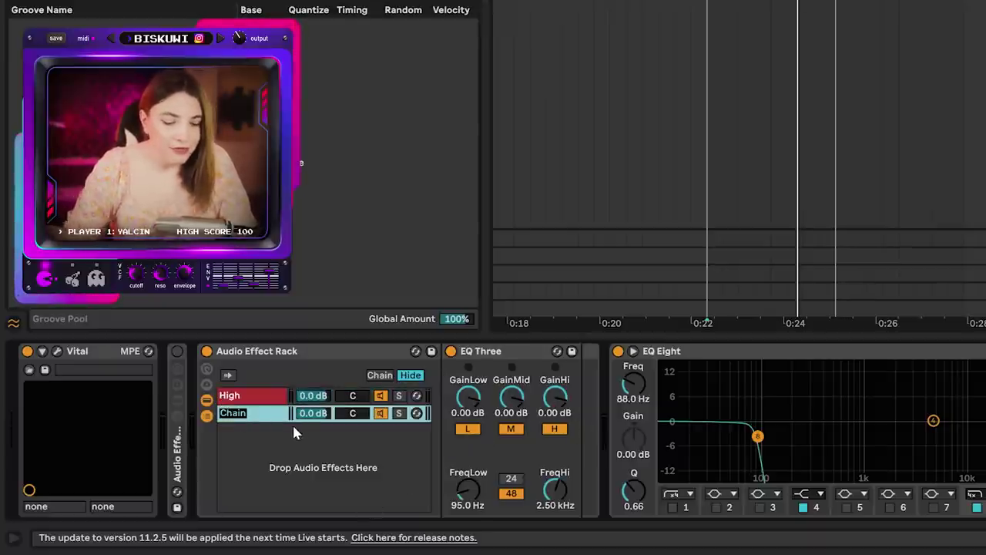
type("Low")
key("Return")
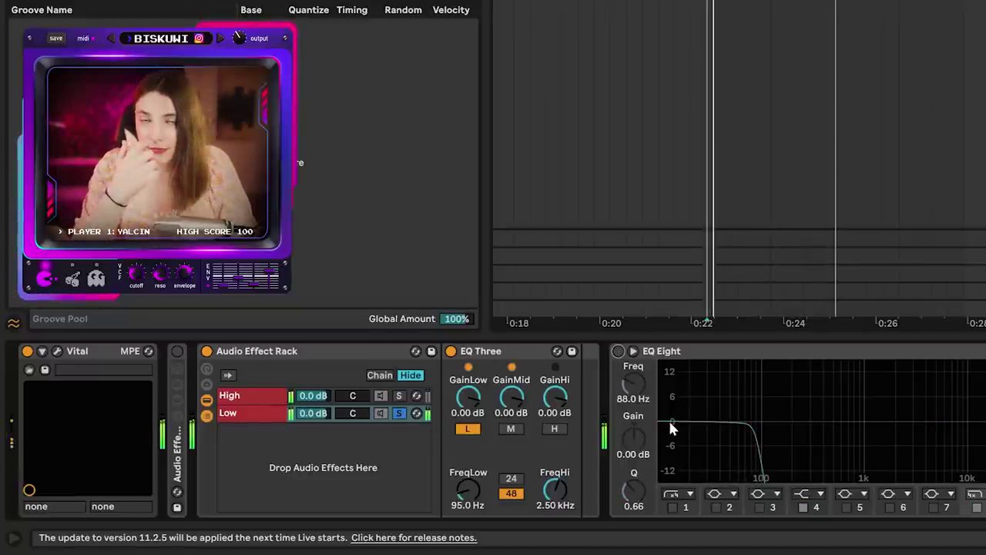
left_click(400, 397)
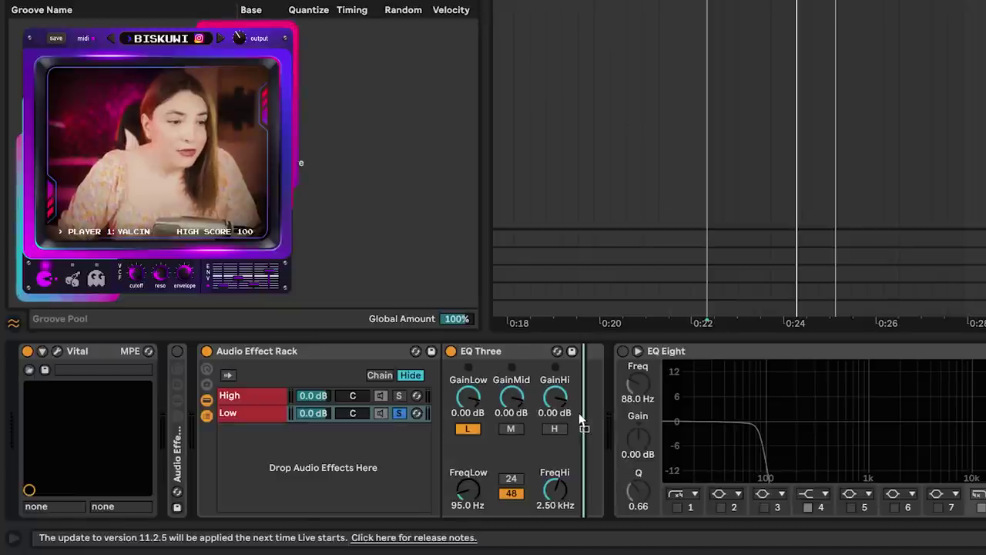
Step: Insert a Utility device set to Mono right after EQ Three
left_click_drag(582, 420, 583, 434)
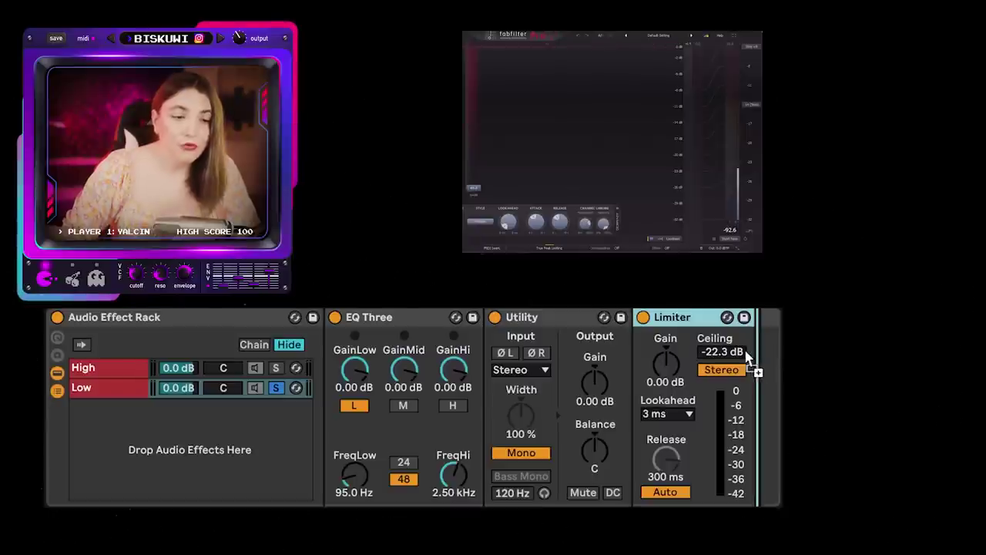
Step: Duplicate the Limiter at -24.0 dB, insert an EQ Eight low-pass near 107 Hz, and add a Utility
key("ctrl+d")
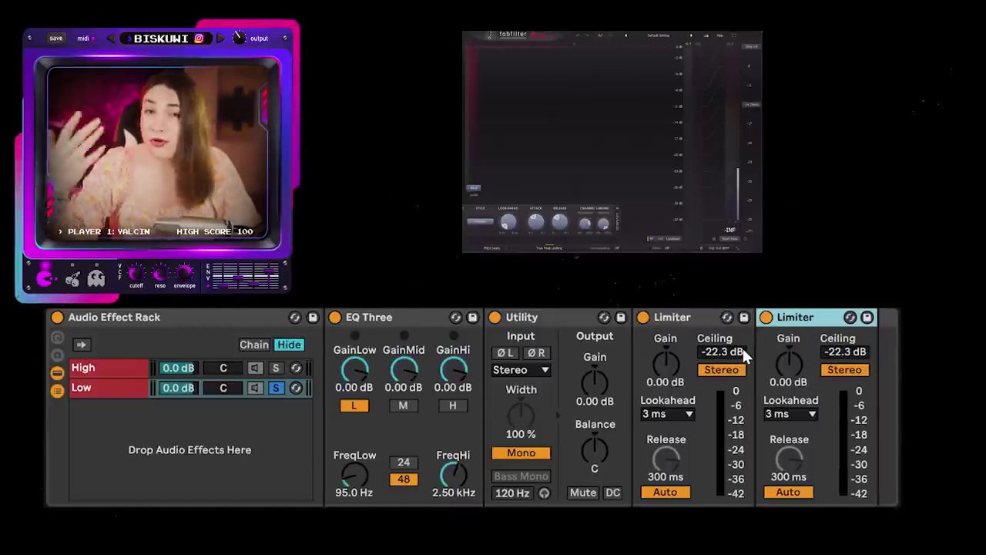
left_click_drag(743, 348, 743, 340)
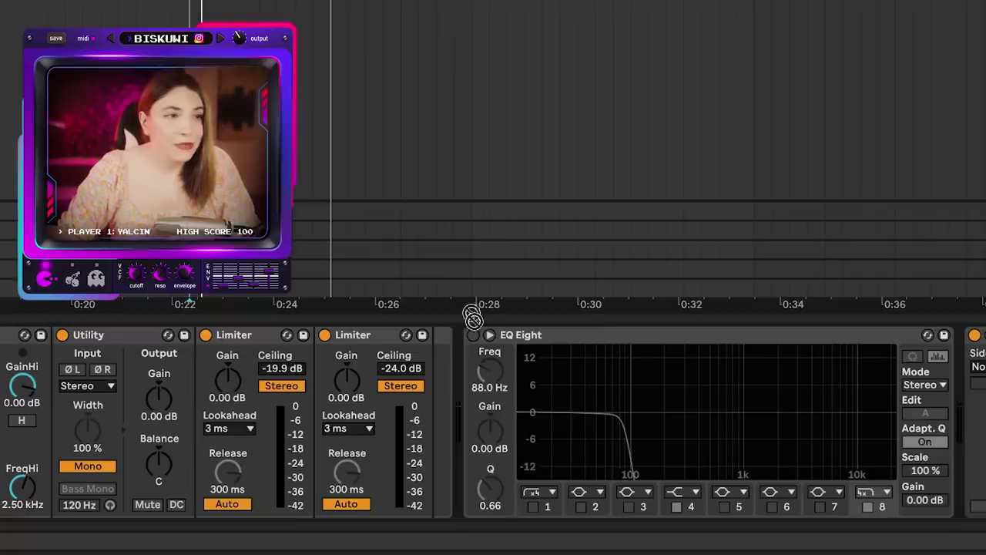
left_click_drag(432, 399, 433, 401)
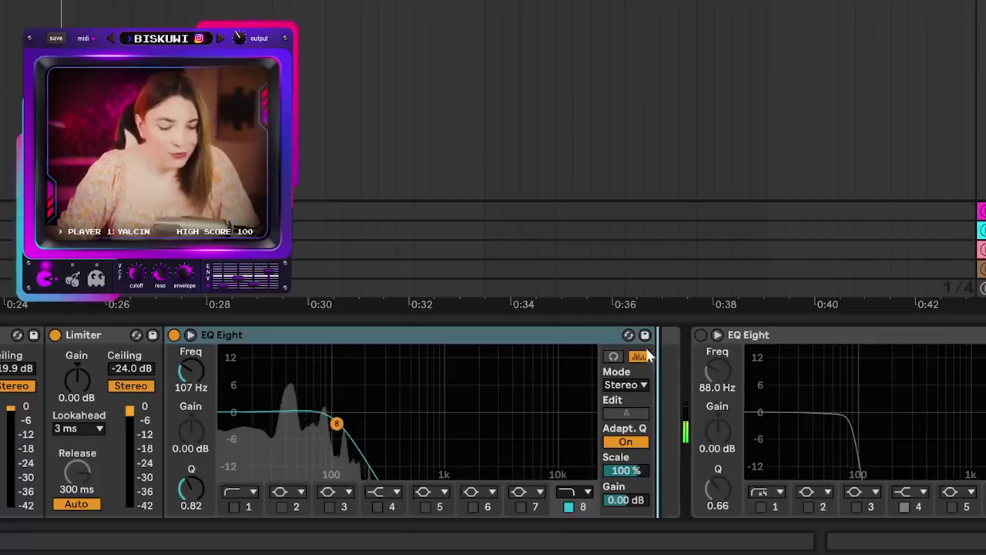
left_click_drag(647, 355, 651, 358)
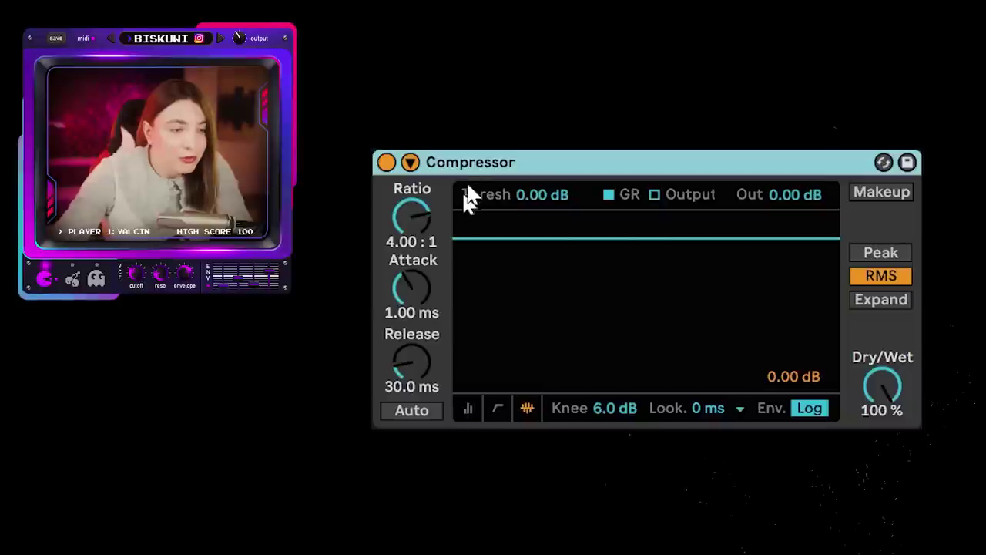
Step: Raise the Compressor's attack from 1.00 ms to 25.9 ms
left_click_drag(421, 300, 415, 293)
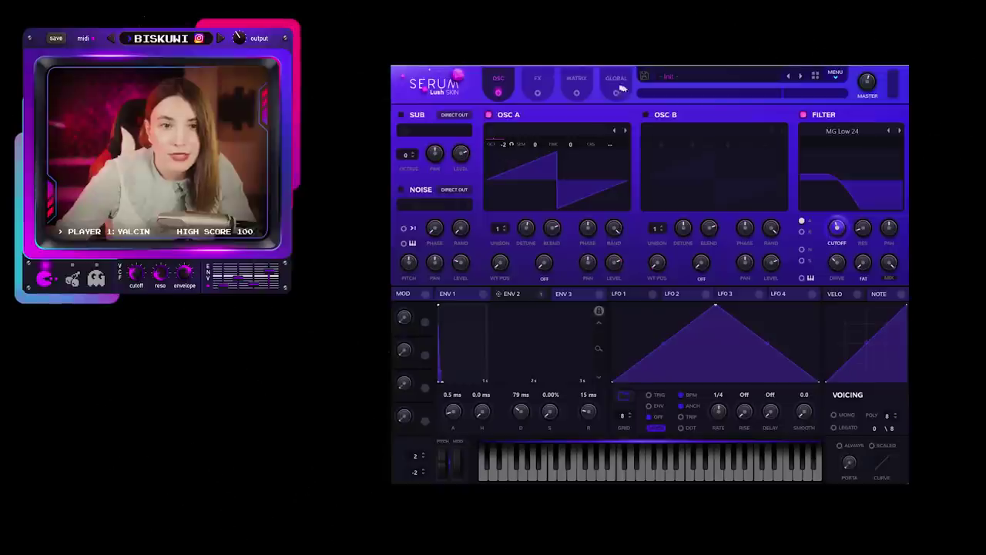
Step: Switch Serum to its MATRIX tab to show the modulation matrix
left_click(577, 83)
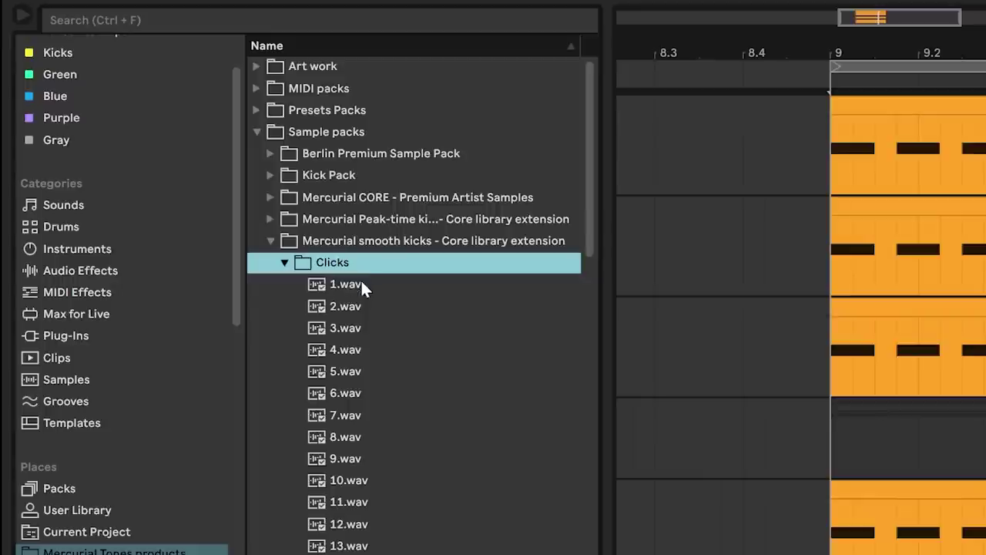
Step: In the browser's Clicks folder, select the numbered samples 1.wav through 40.wav
scroll(408, 447, "down", 15)
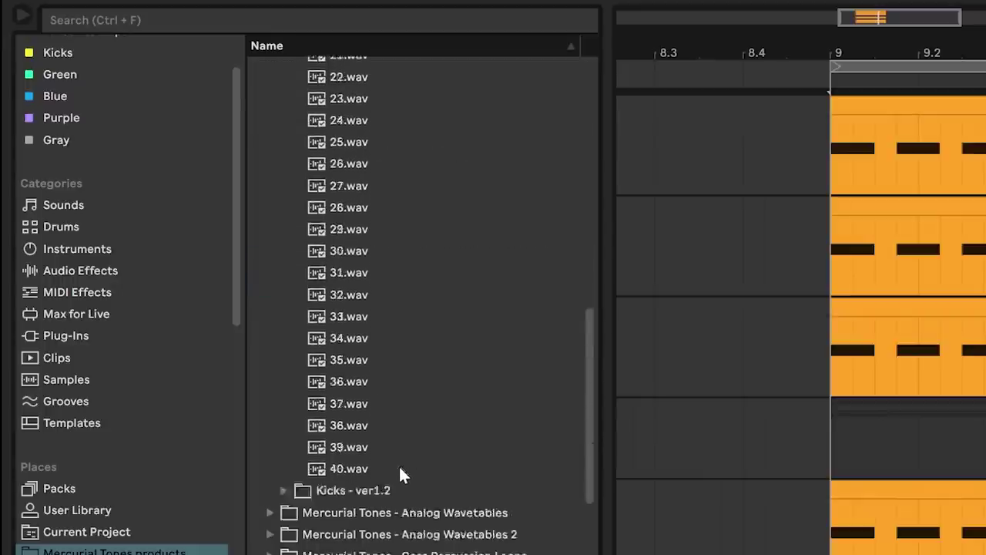
left_click(356, 379, "shift")
scroll(381, 381, "up", 10)
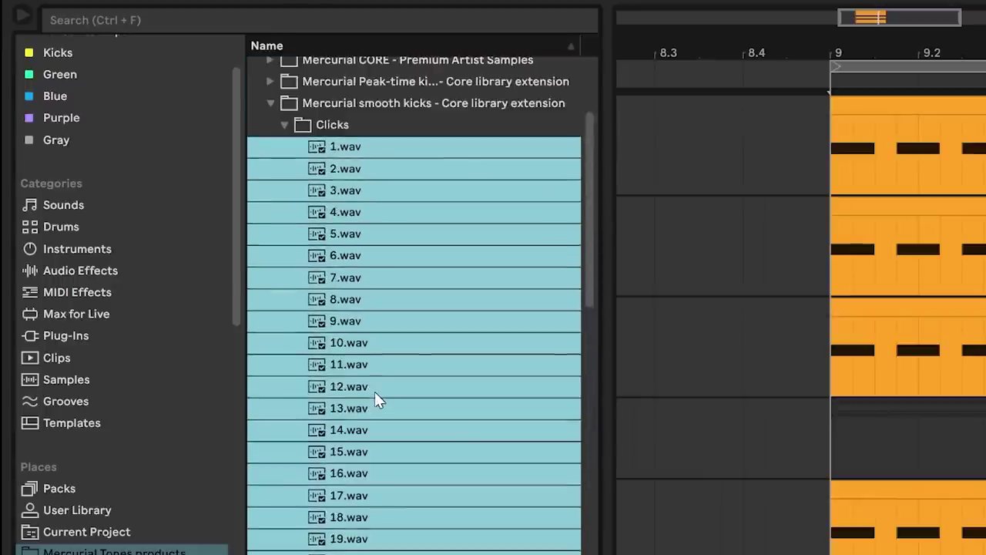
scroll(377, 399, "up", 3)
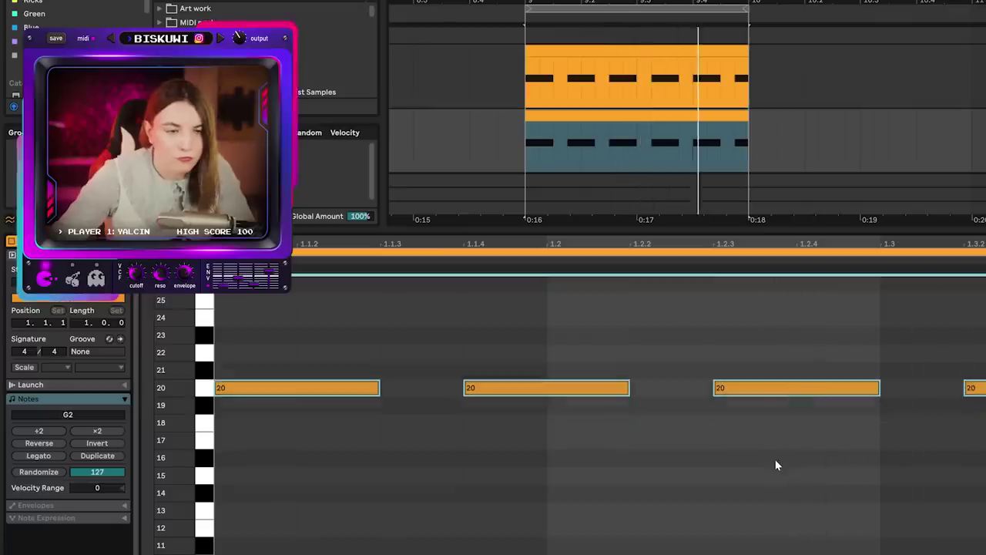
Step: Shift the click notes up from G2 to G#2 and play them back to audition
key("Up")
key("Up")
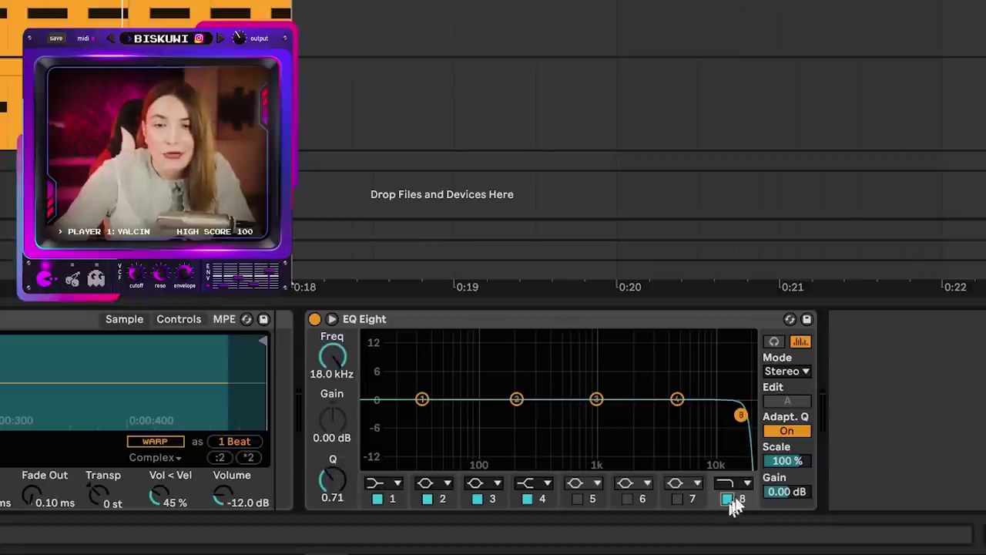
key("space")
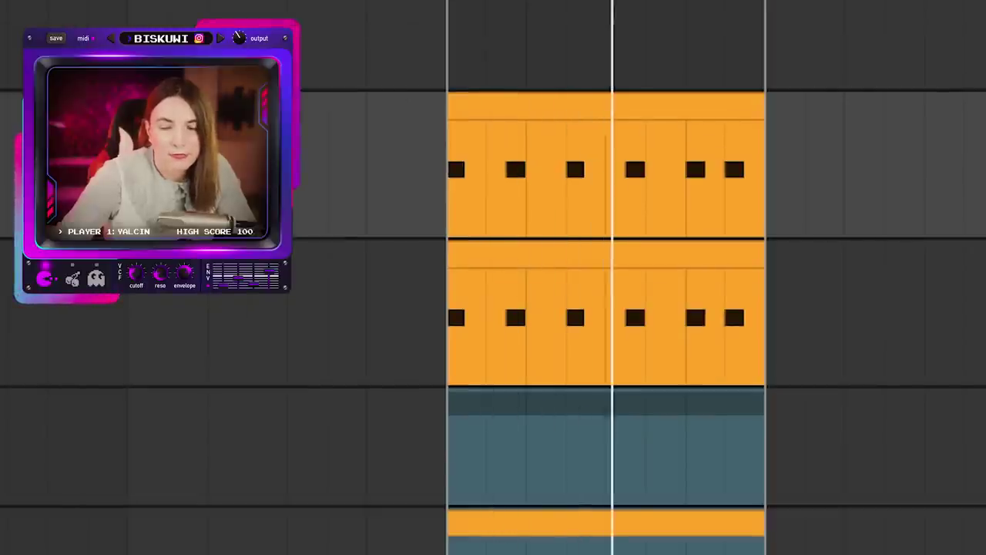
Step: Group the selected kick and bass layers with Ctrl+G, enable Glue Compressor, and show FreeClip's window
key("ctrl+g")
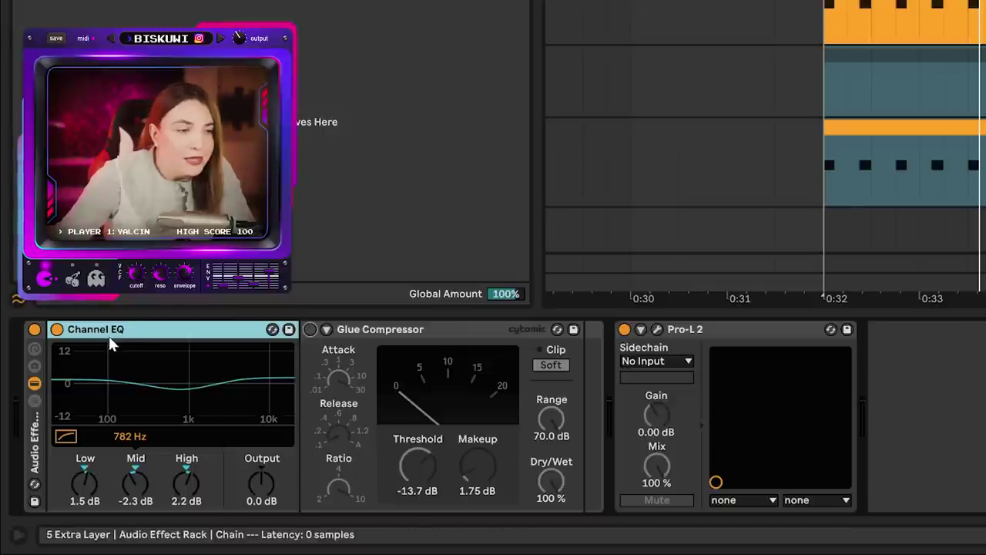
left_click(309, 331)
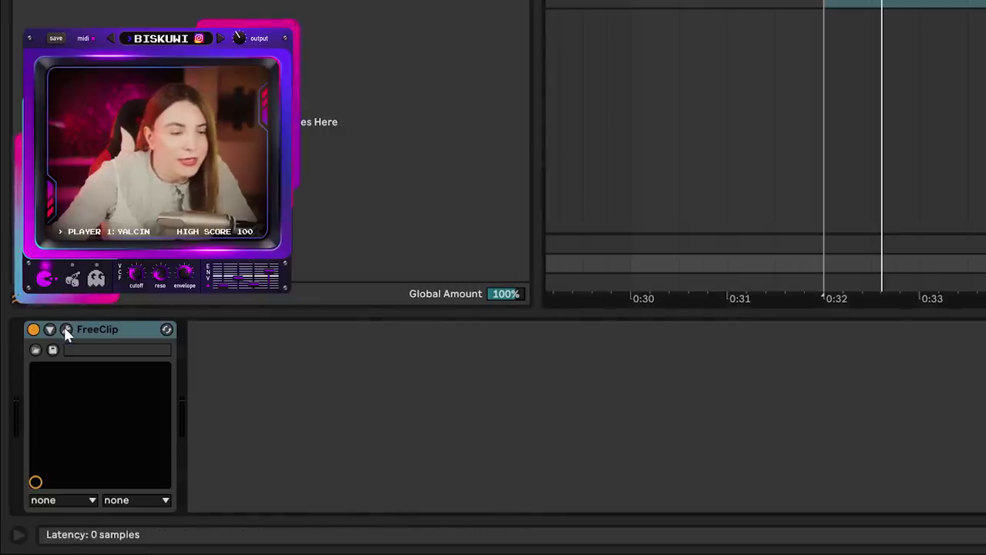
left_click(66, 329)
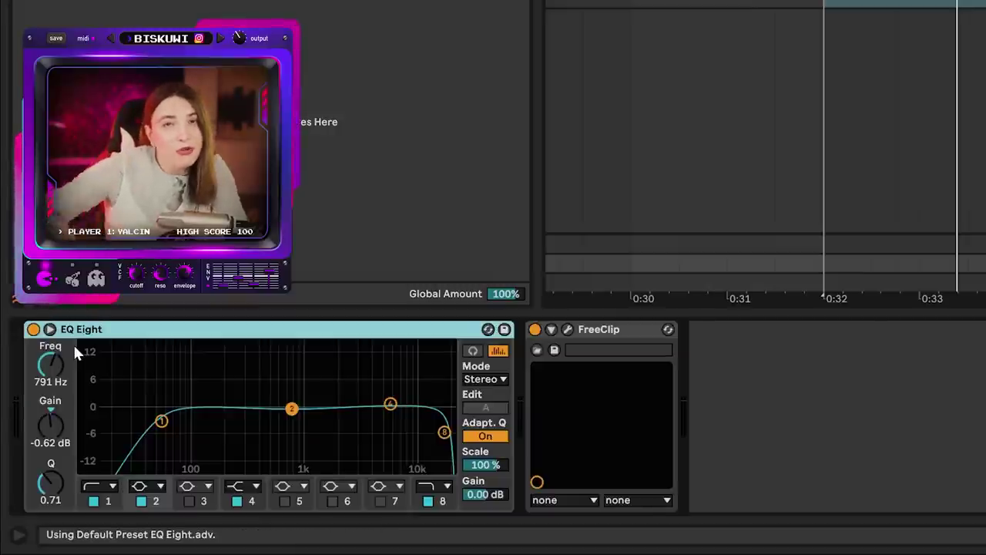
Step: Raise EQ Eight's band 1 low cut to about 163 Hz, then show FreeClip's plugin window
left_click_drag(161, 420, 202, 422)
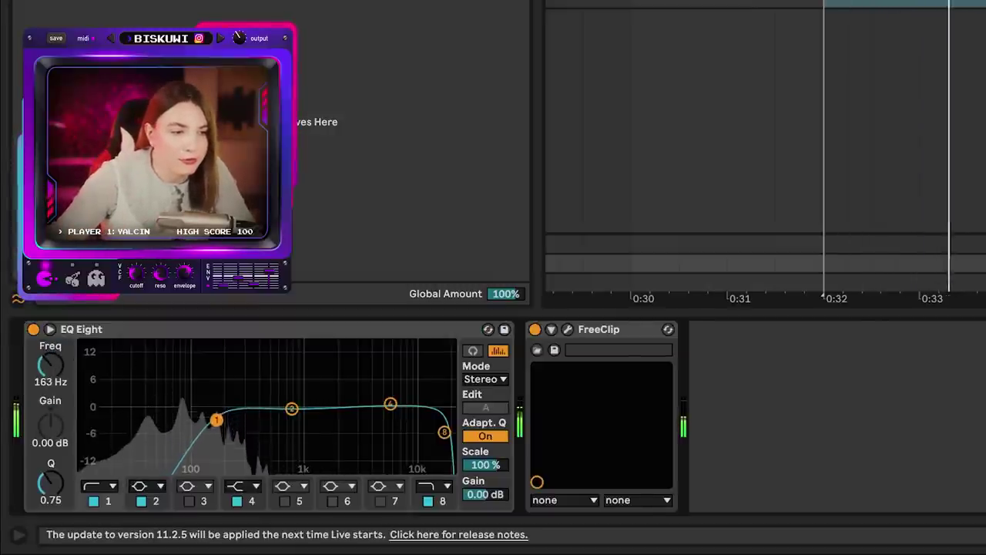
left_click(568, 330)
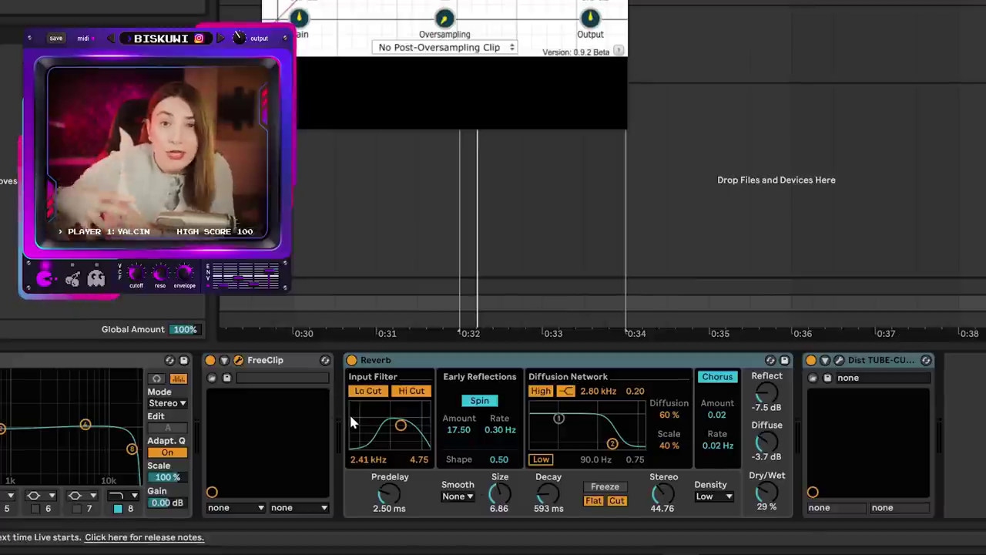
Step: Show the Dist TUBE-CU plugin window and play the layered kick through the chain
left_click(840, 361)
key("space")
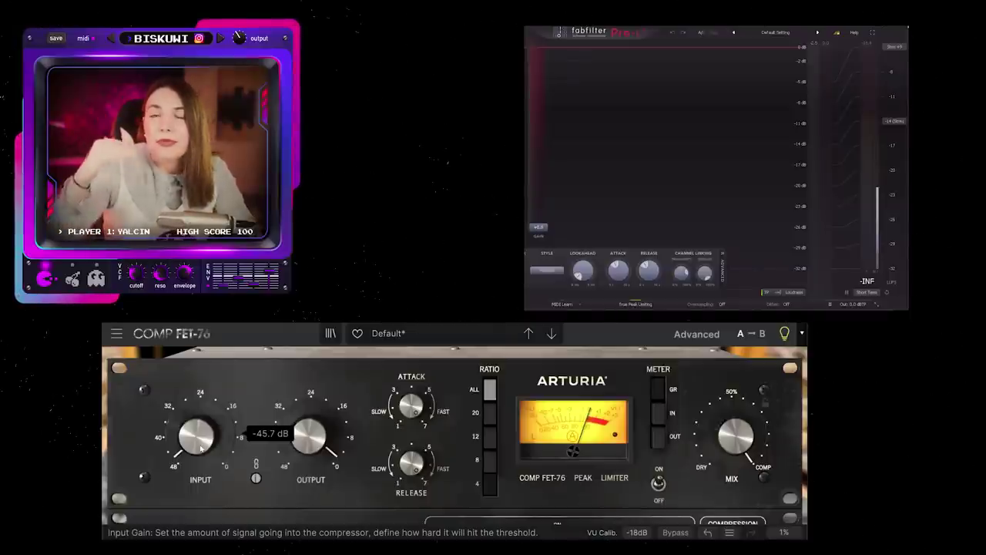
Step: Raise compressor input to about -40 dB, boost its output, and push Limiter gain to 7.40 dB
left_click_drag(202, 447, 202, 418)
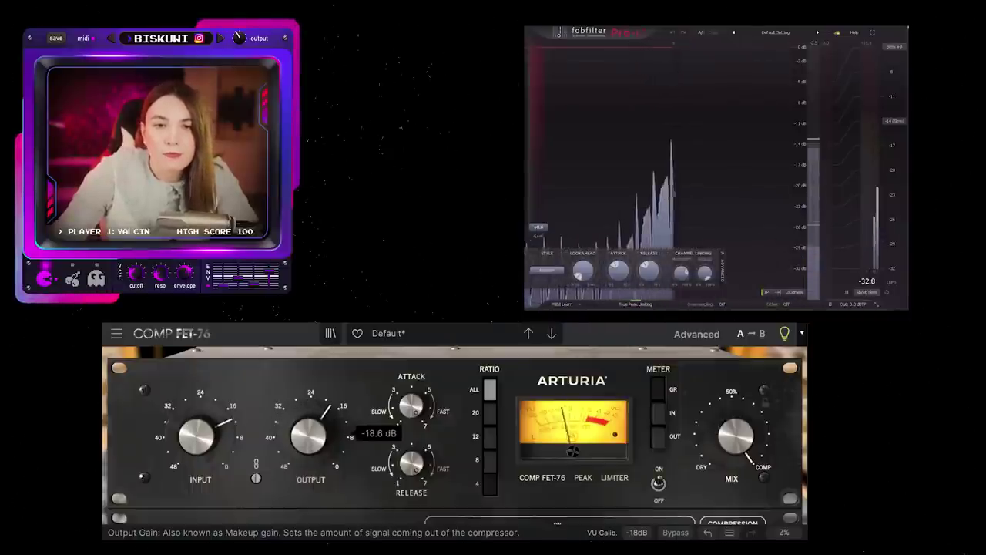
left_click_drag(309, 437, 451, 406)
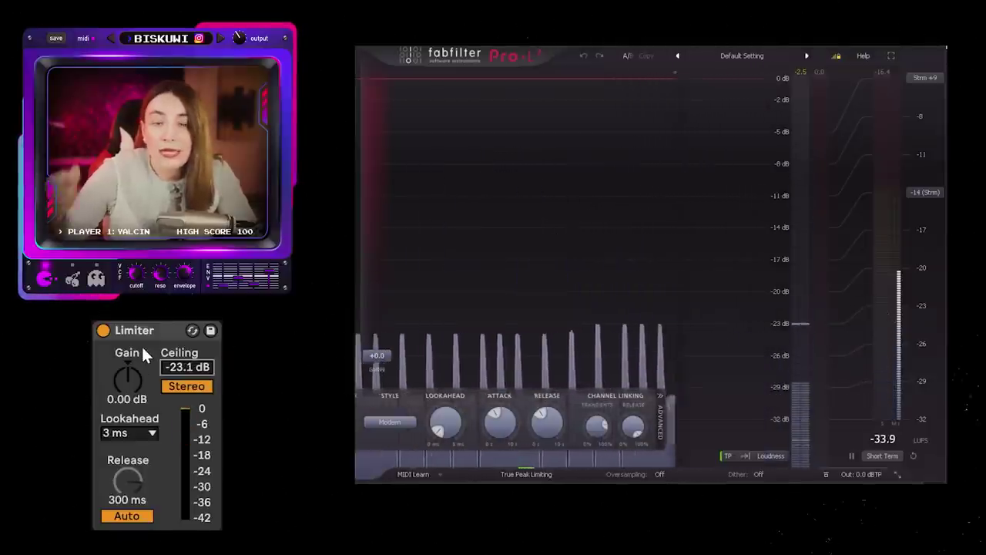
left_click_drag(141, 345, 141, 316)
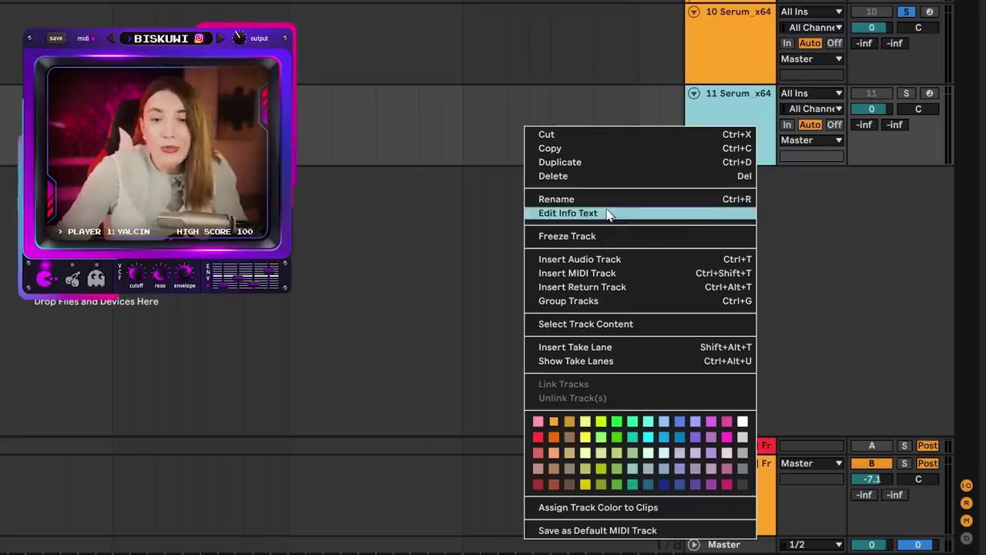
Step: Freeze the Serum bass track and split its frozen clip at the playhead
left_click(595, 237)
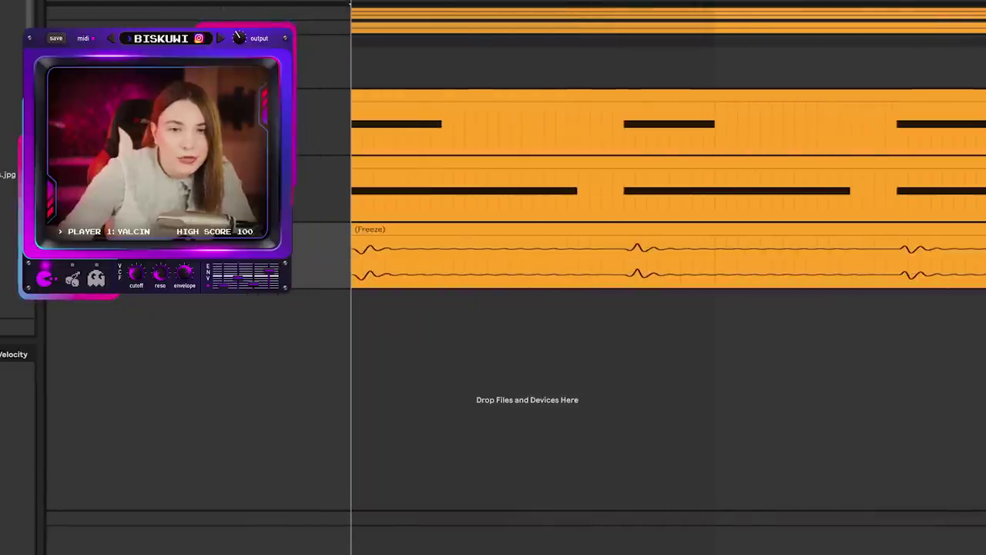
scroll(419, 367, "up", 5)
scroll(414, 242, "up", 3)
key("ctrl+e")
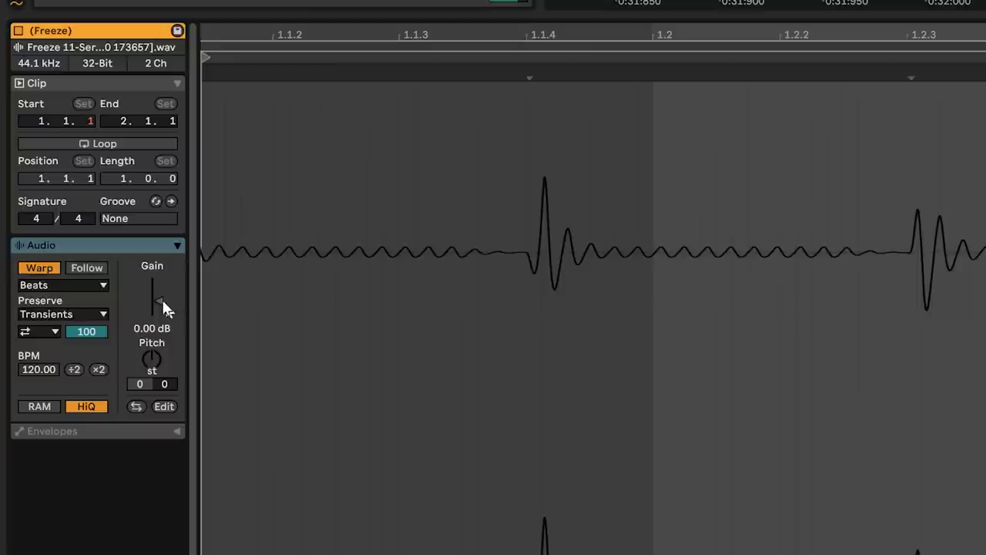
Step: Boost the frozen clip gain to 13.1 dB, crossfade the split, and drop the audio onto Audio 7
left_click_drag(157, 298, 158, 288)
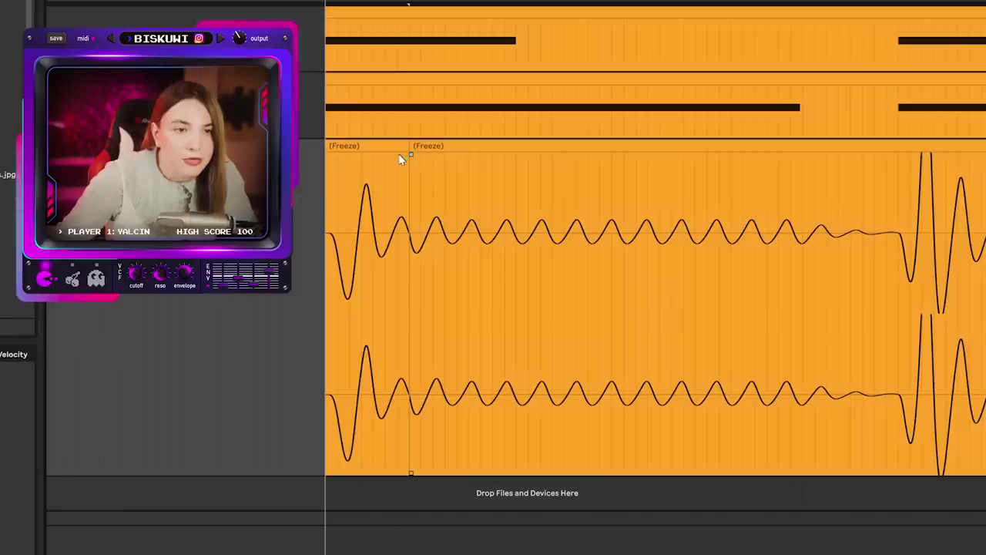
left_click_drag(398, 156, 407, 161)
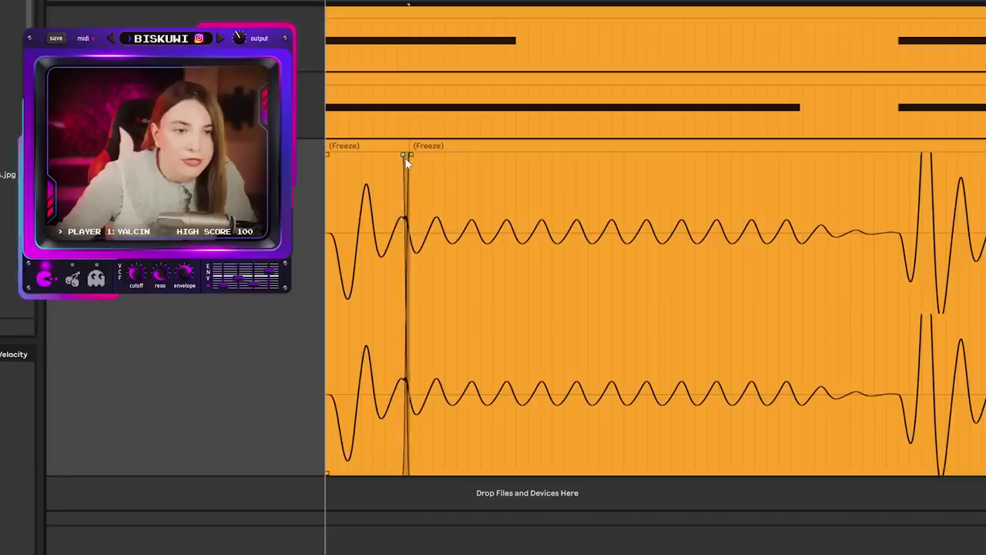
scroll(414, 160, "up", 5)
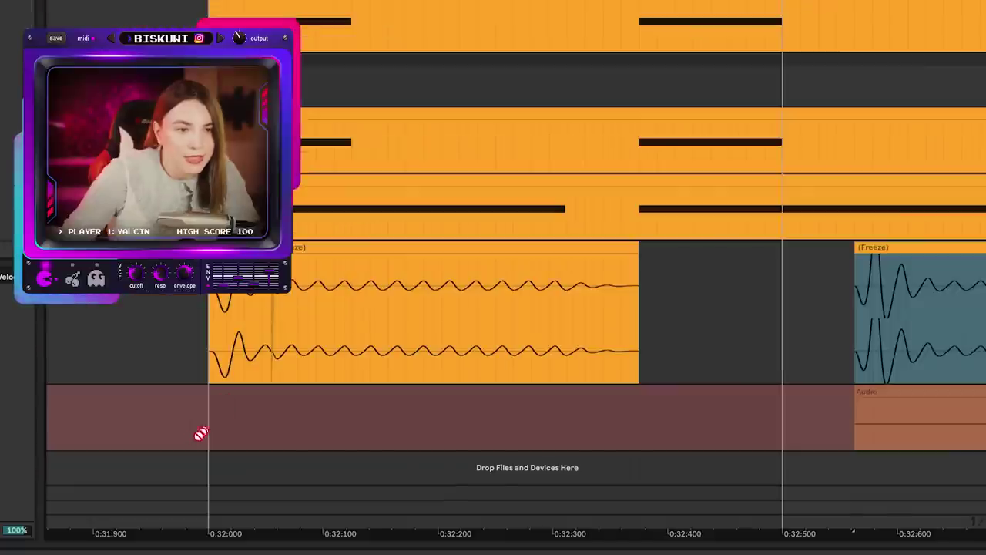
left_click_drag(215, 415, 216, 416)
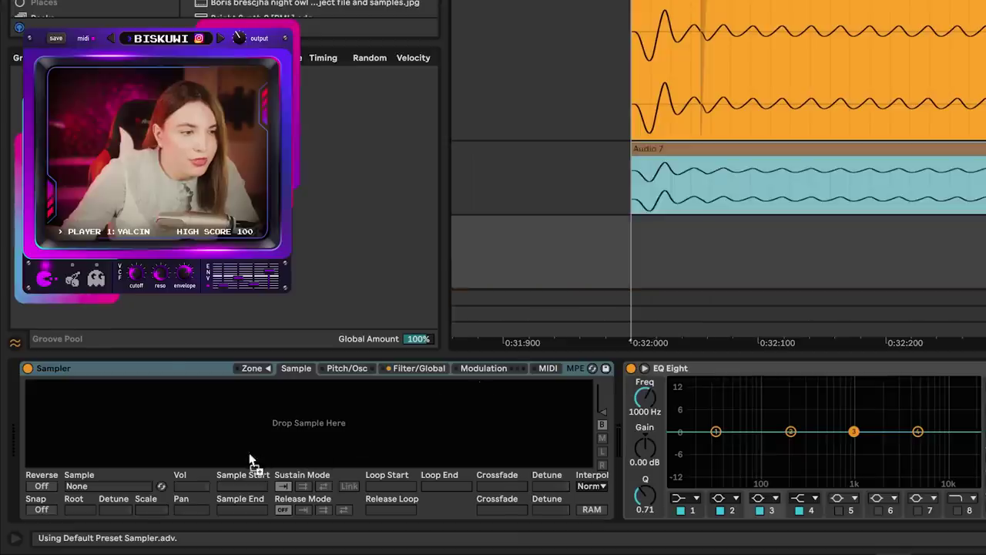
Step: Load the resampled click into Sampler with Sustain Mode looping over a shortened loop region
left_click_drag(249, 458, 249, 457)
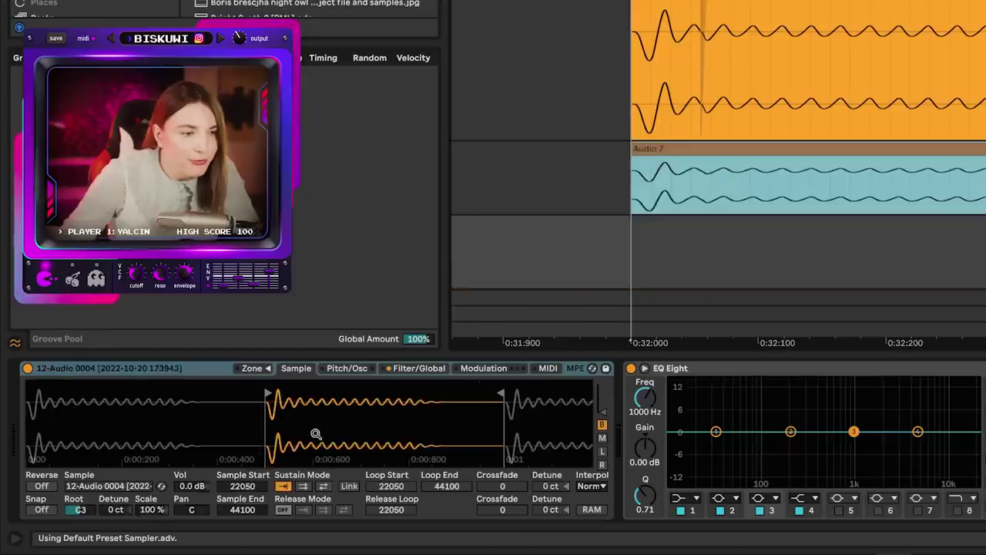
left_click(323, 487)
left_click_drag(55, 384, 116, 392)
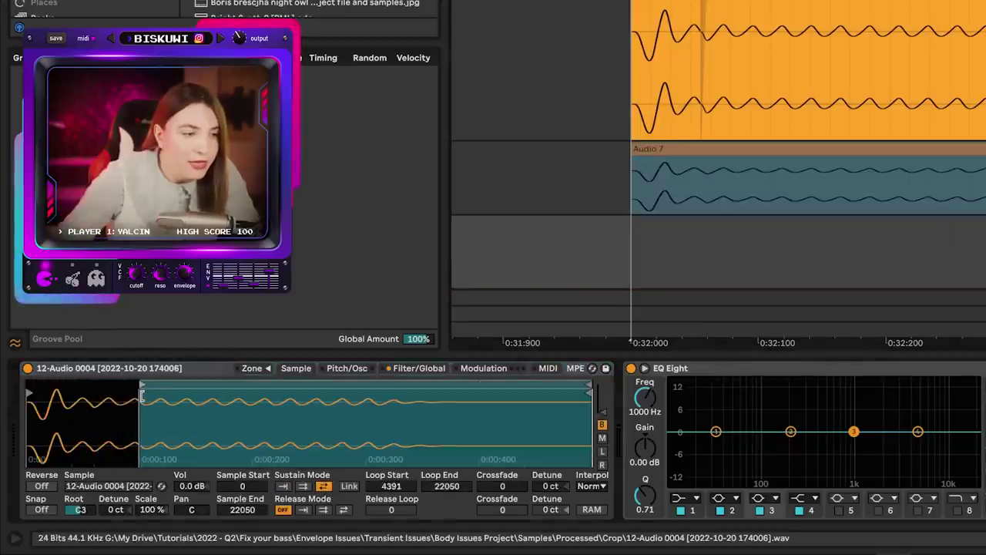
left_click_drag(590, 389, 341, 385)
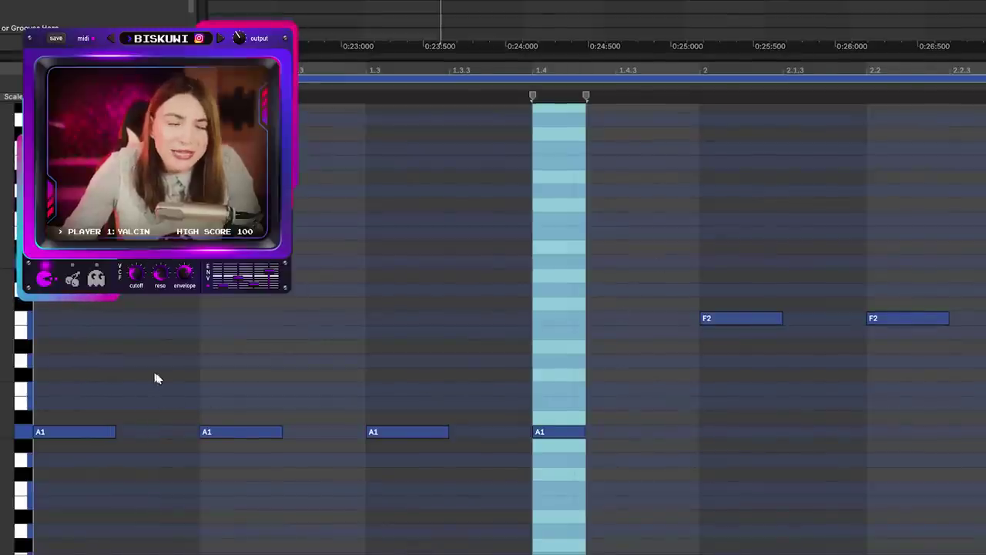
Step: Zoom the piano roll vertically onto the A1 and F2 bass notes
left_click_drag(10, 352, 21, 353)
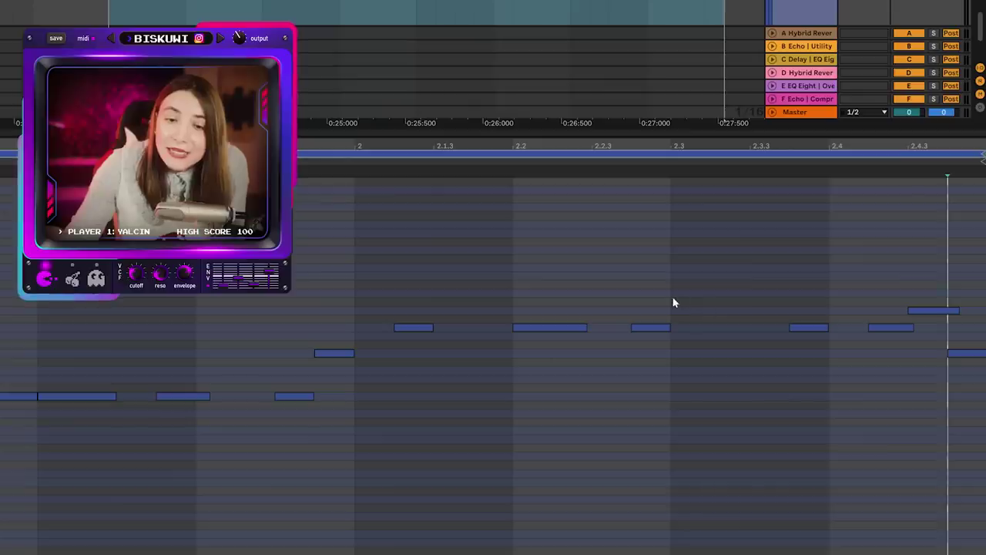
left_click_drag(674, 296, 770, 298)
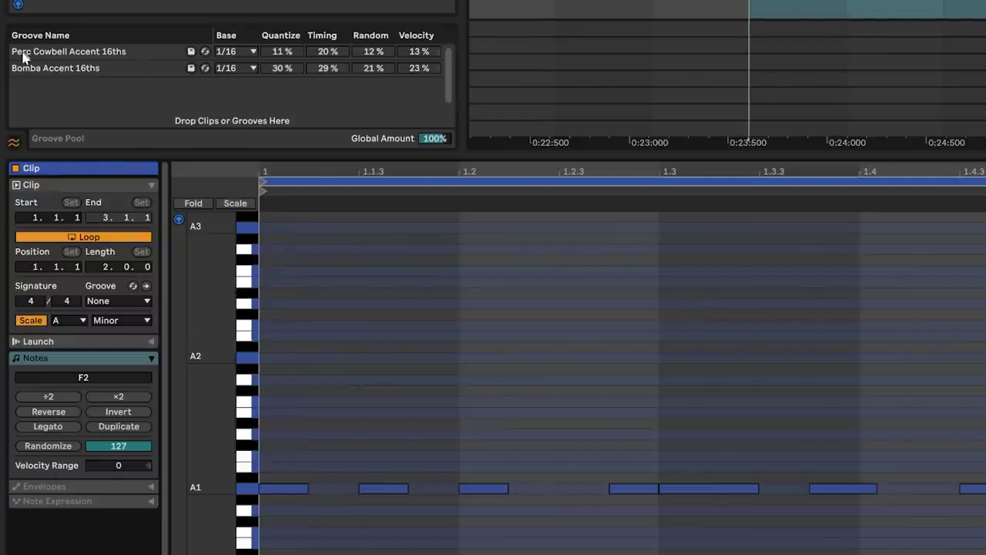
Step: Assign the Bomba Accent 16ths groove from the Groove Pool to the bass clip
left_click(120, 300)
left_click(133, 341)
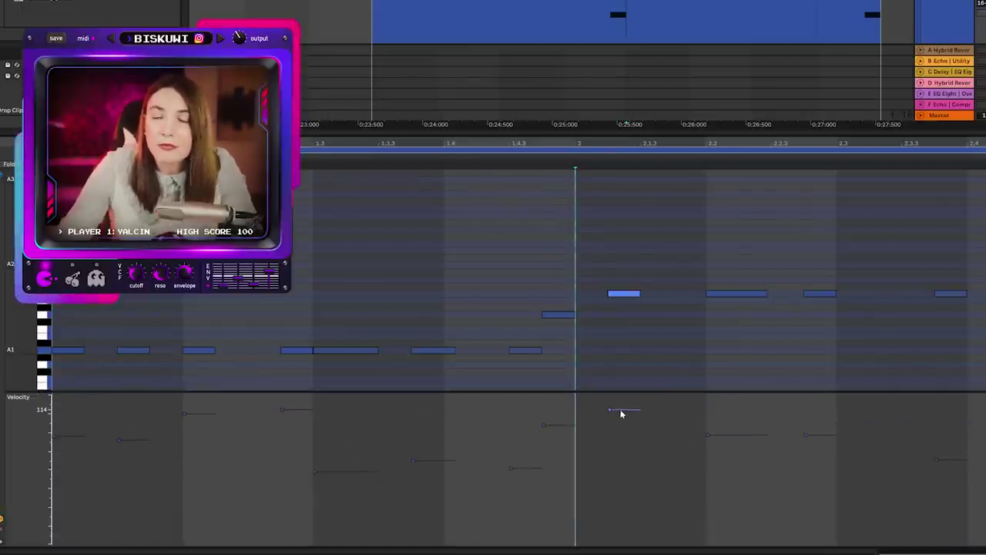
Step: Start playback of the grooved bass line to judge its velocities
key("space")
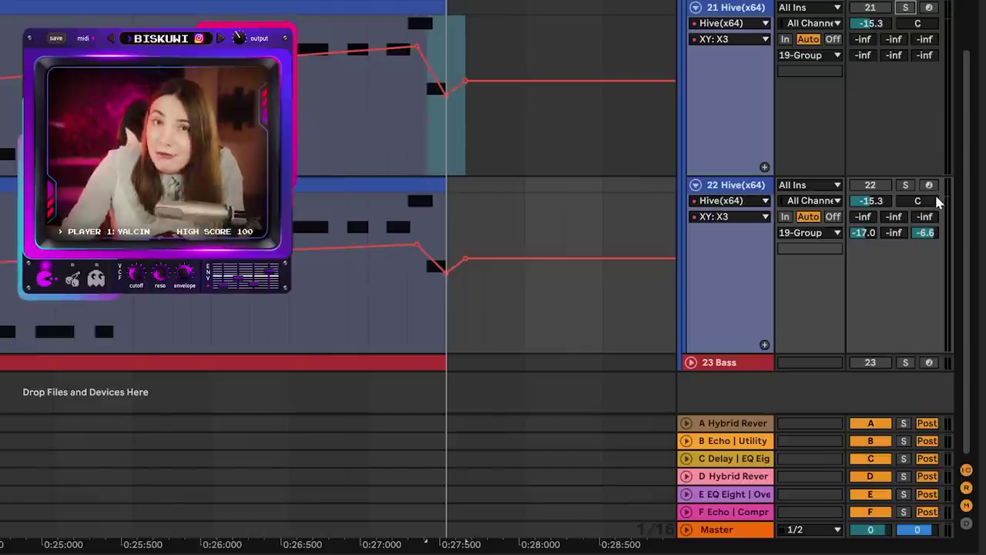
Step: Solo track 22 Hive(x64), then clear the track selection
left_click(905, 185)
left_click(732, 185)
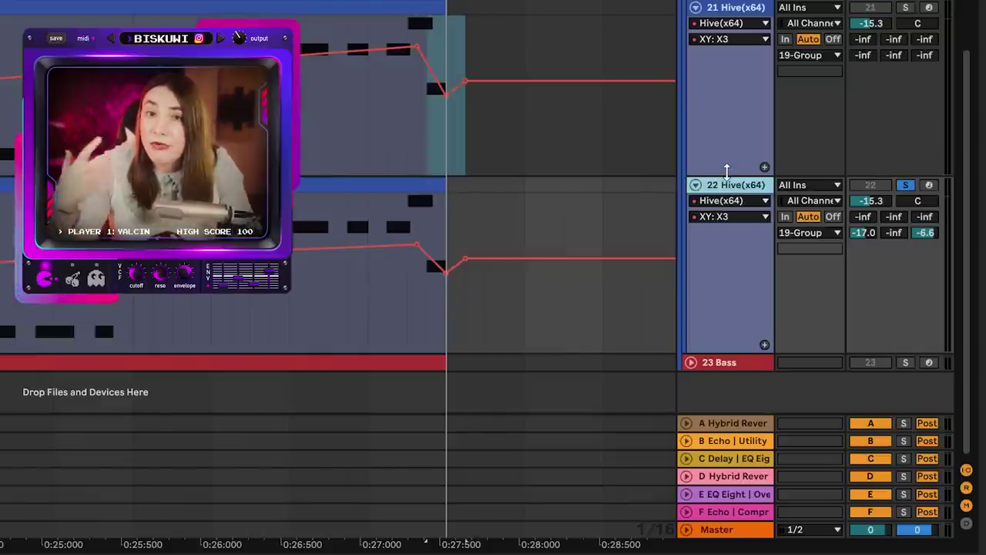
left_click(861, 401)
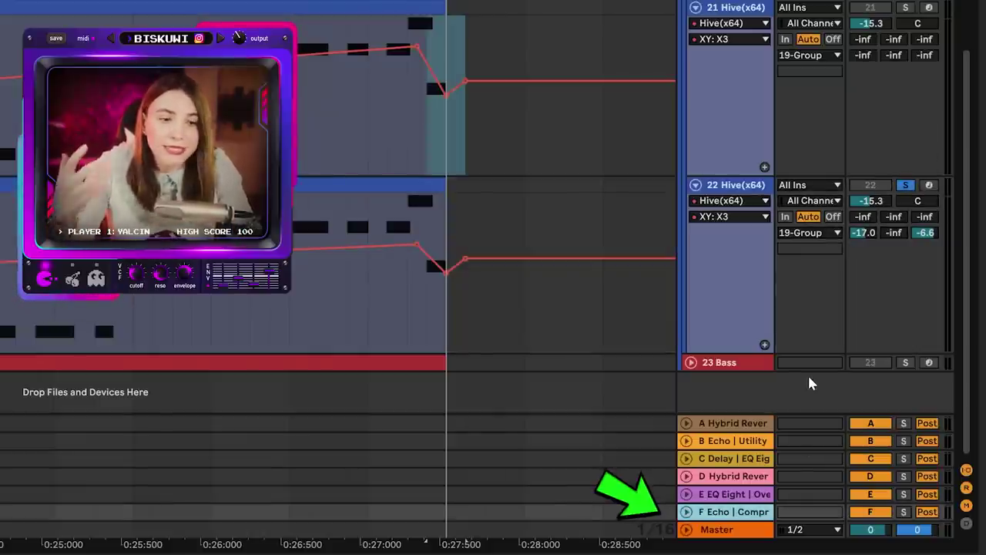